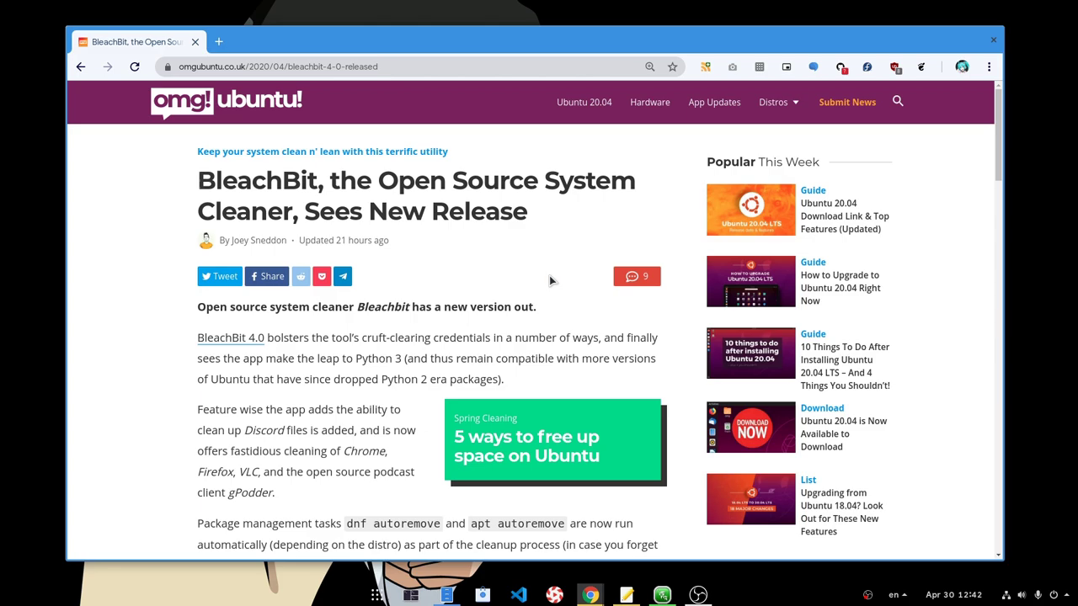
- Highlight the BleachBit 4.0 article headline and the sentence about the leap to Python 3
triple_click(478, 214)
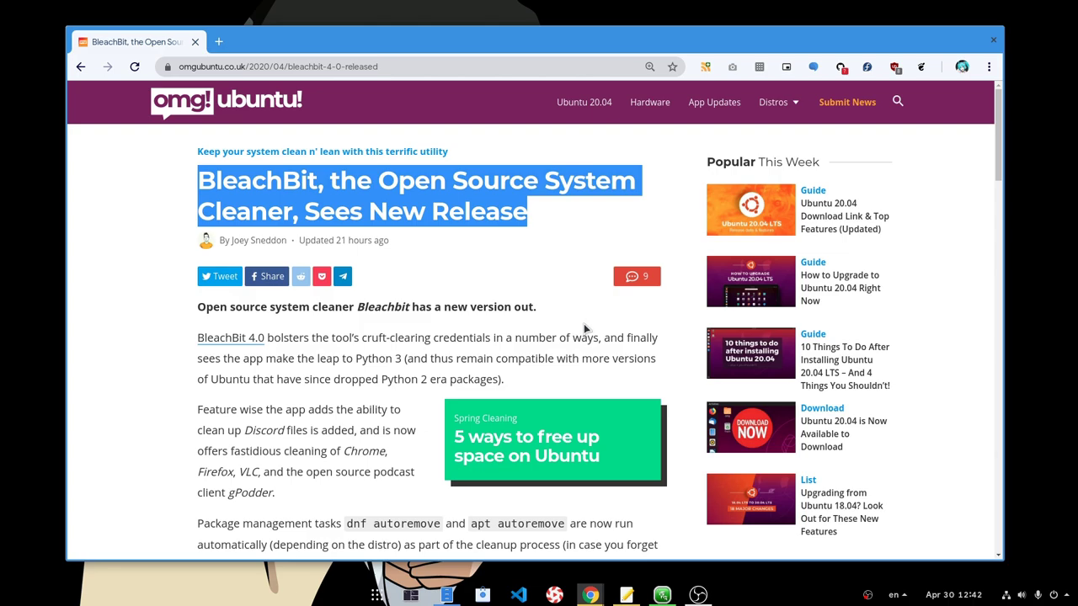
left_click_drag(602, 338, 404, 362)
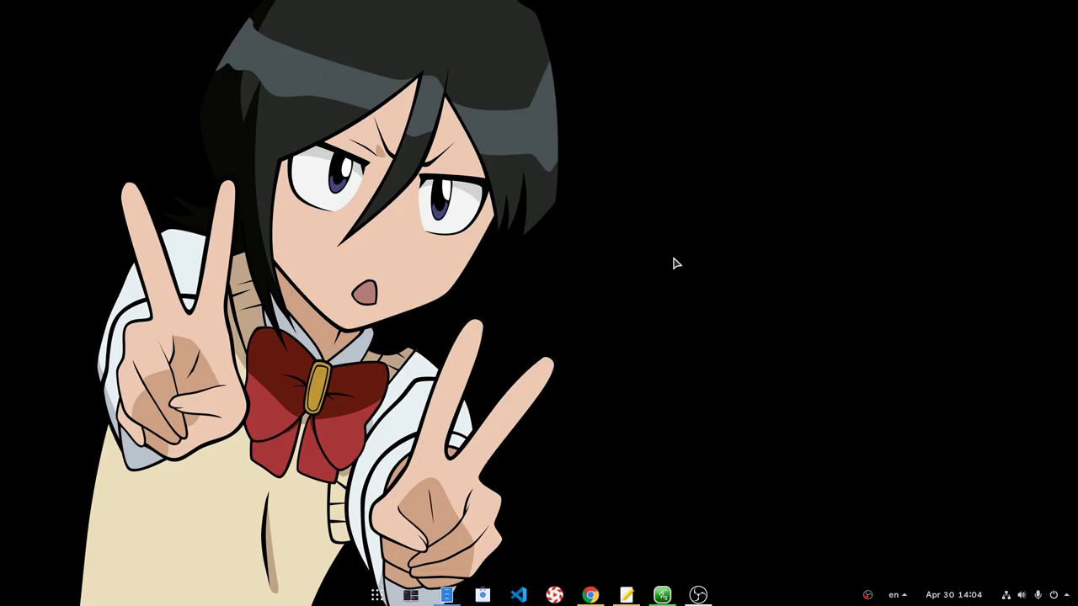
- Search Activities for 'bleach' and try launching BleachBit as Administrator, which fails to open
key("super")
type("bleach")
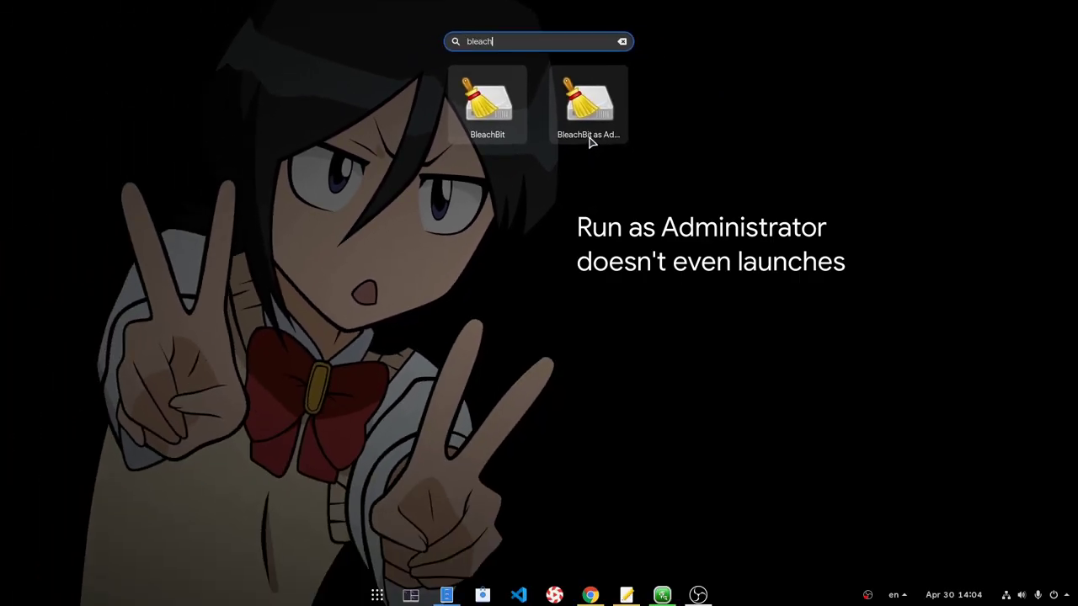
left_click(588, 134)
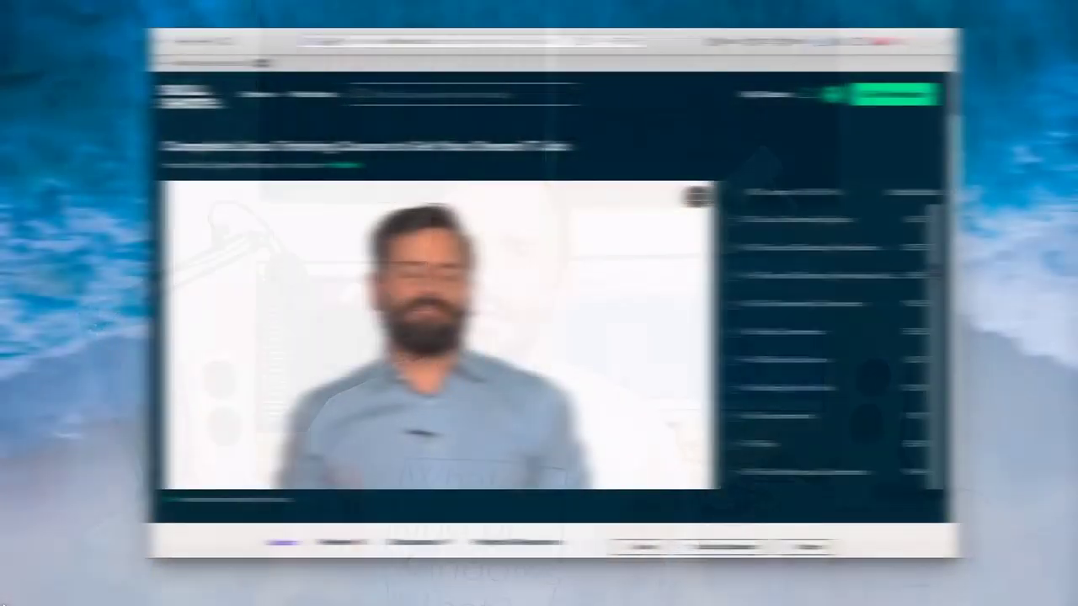
scroll(933, 282, "down", 3)
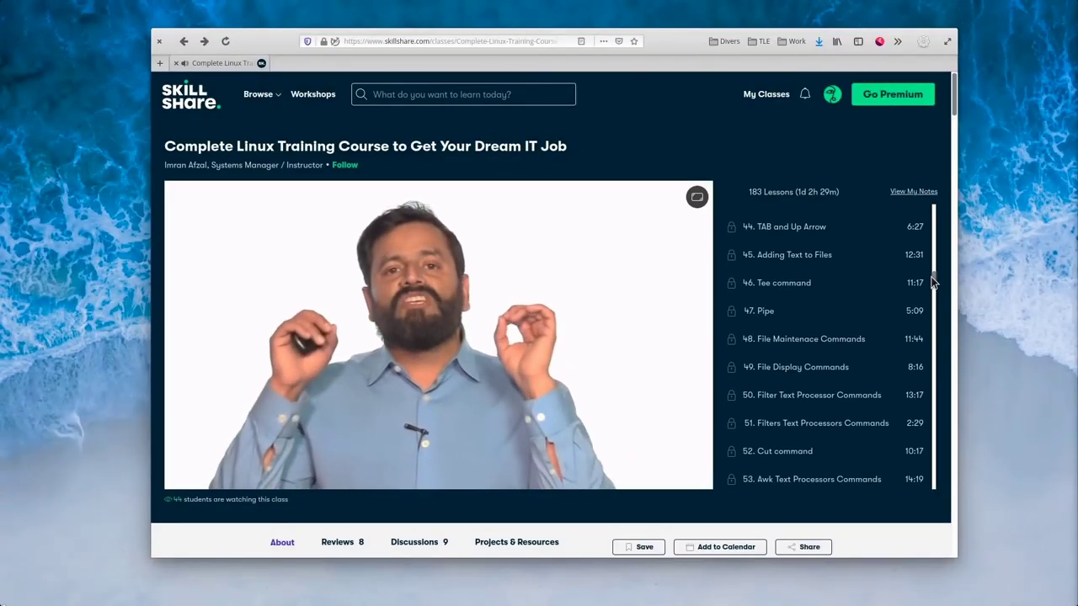
scroll(932, 278, "down", 3)
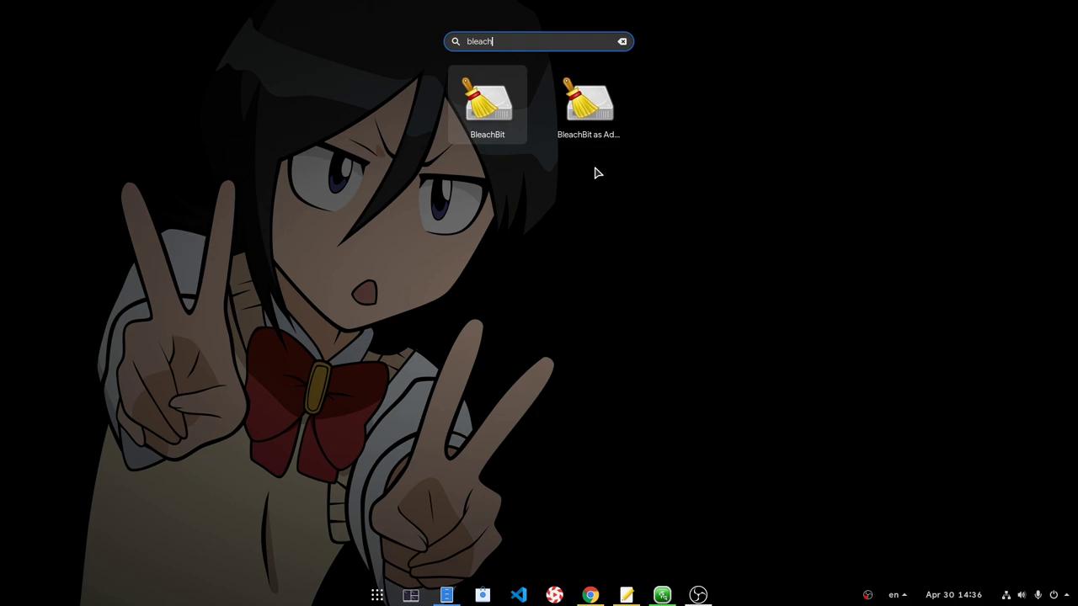
- Launch BleachBit normally and glance at its main options menu
left_click(520, 117)
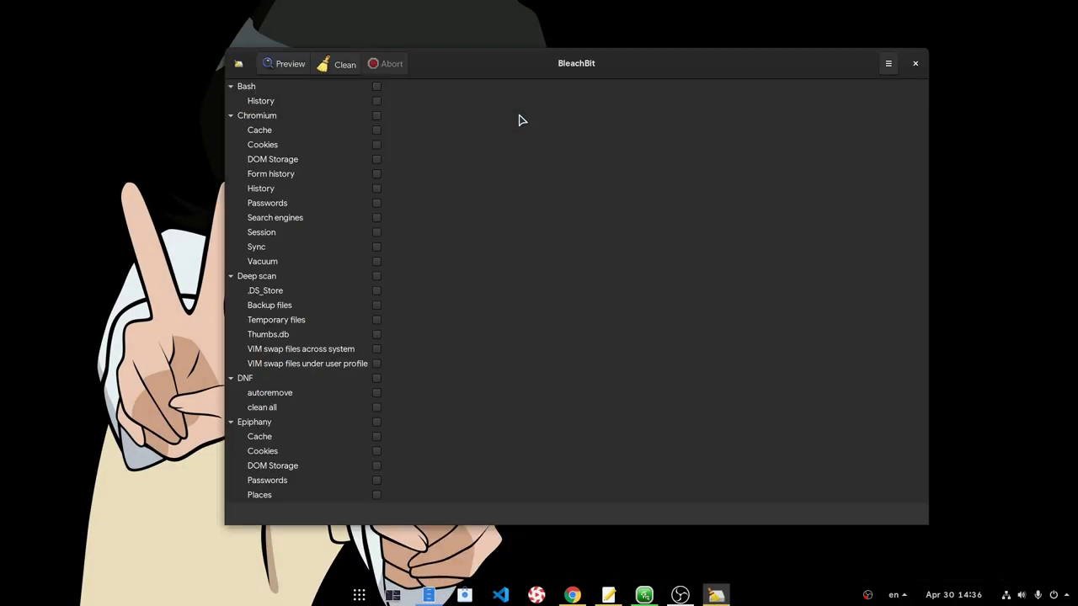
left_click(890, 65)
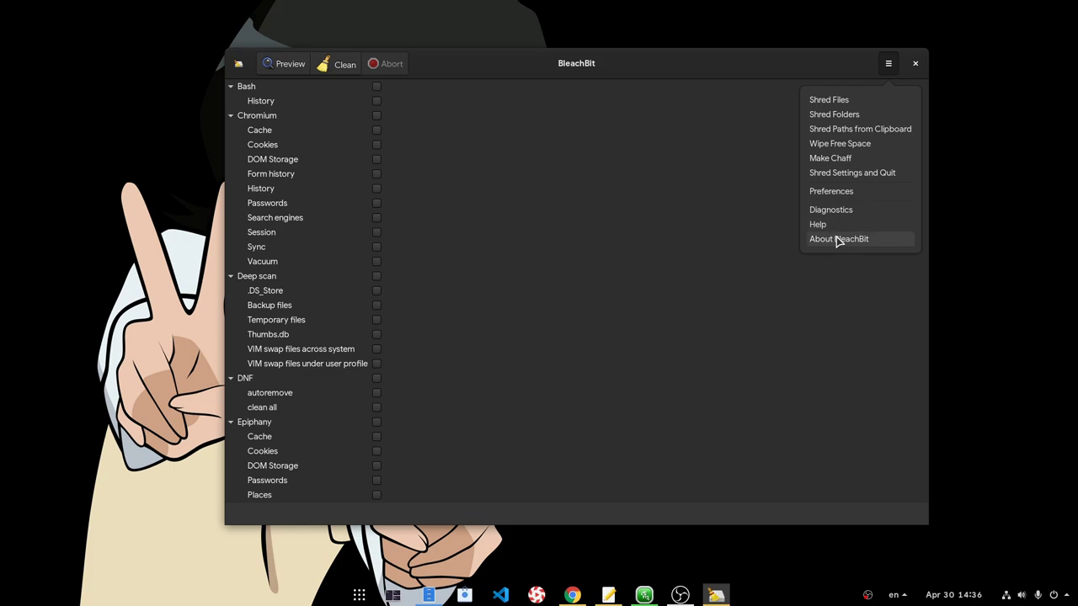
left_click(738, 80)
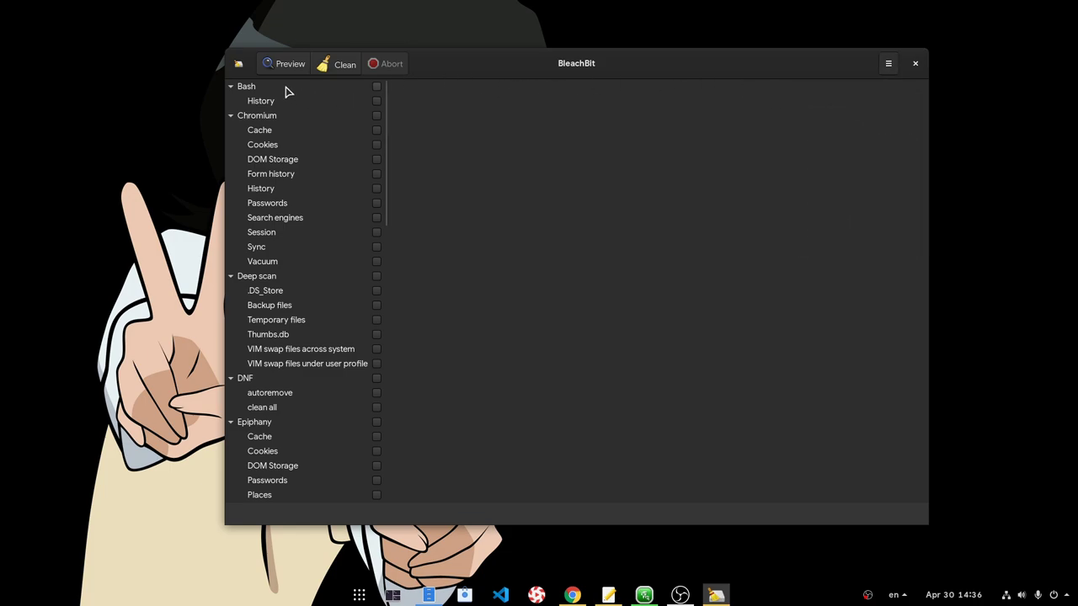
- Show About BleachBit and select the version number 4.0.0
left_click(238, 65)
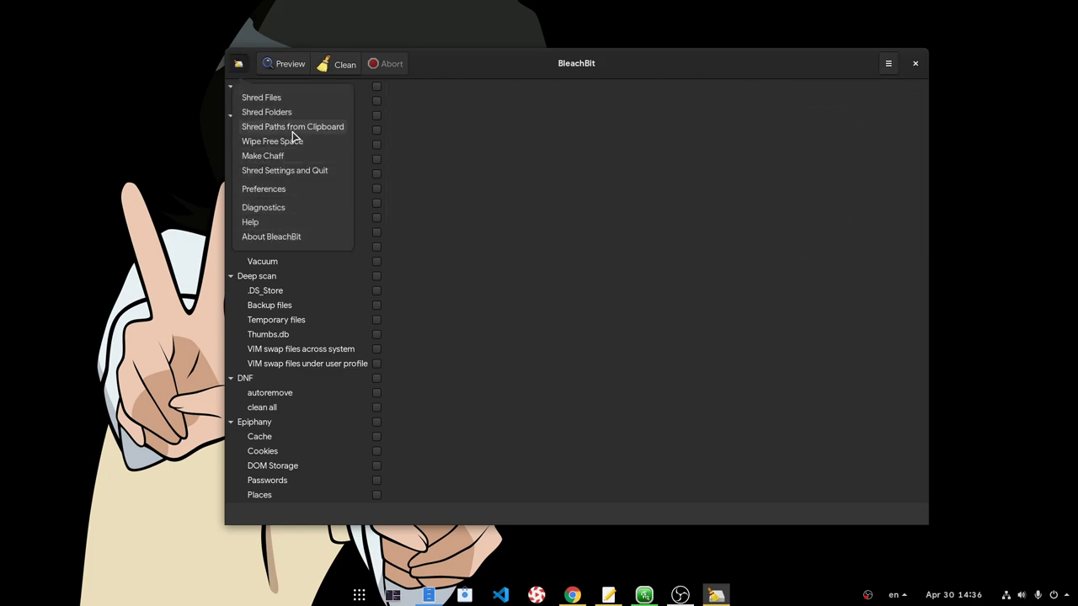
left_click(289, 238)
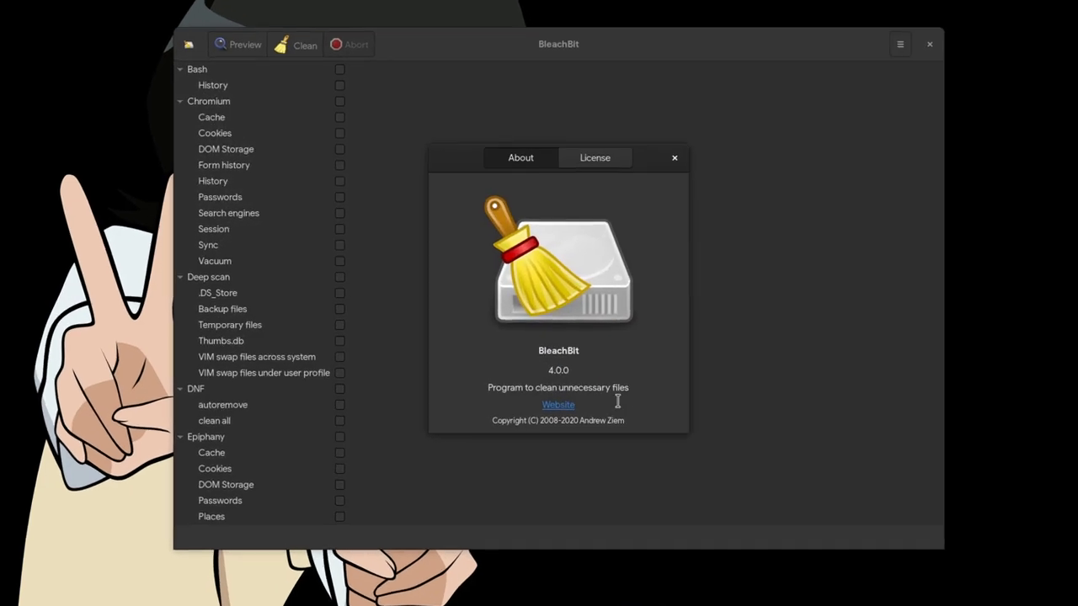
left_click_drag(570, 370, 547, 370)
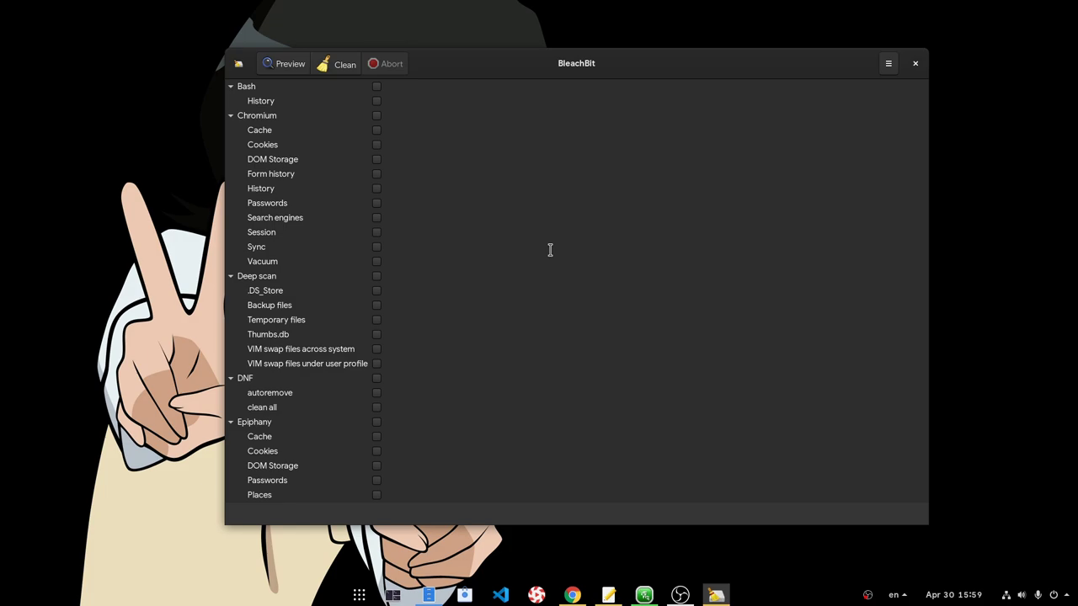
- Read the Chromium cleaner's description and scroll down to the X11 cleaner
left_click(251, 117)
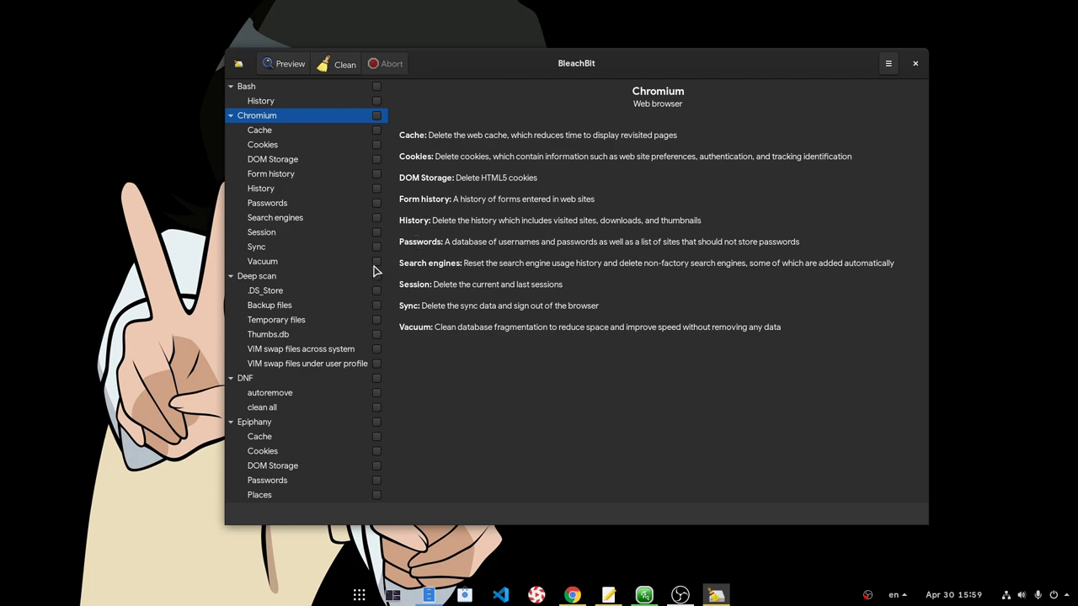
scroll(337, 289, "down", 8)
scroll(335, 291, "down", 5)
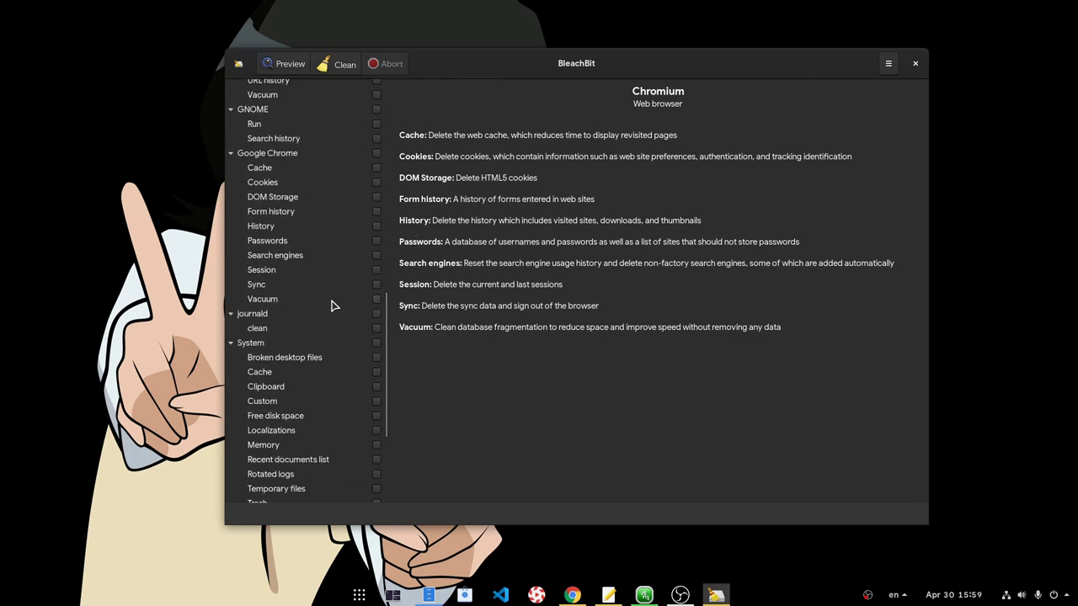
scroll(335, 291, "down", 4)
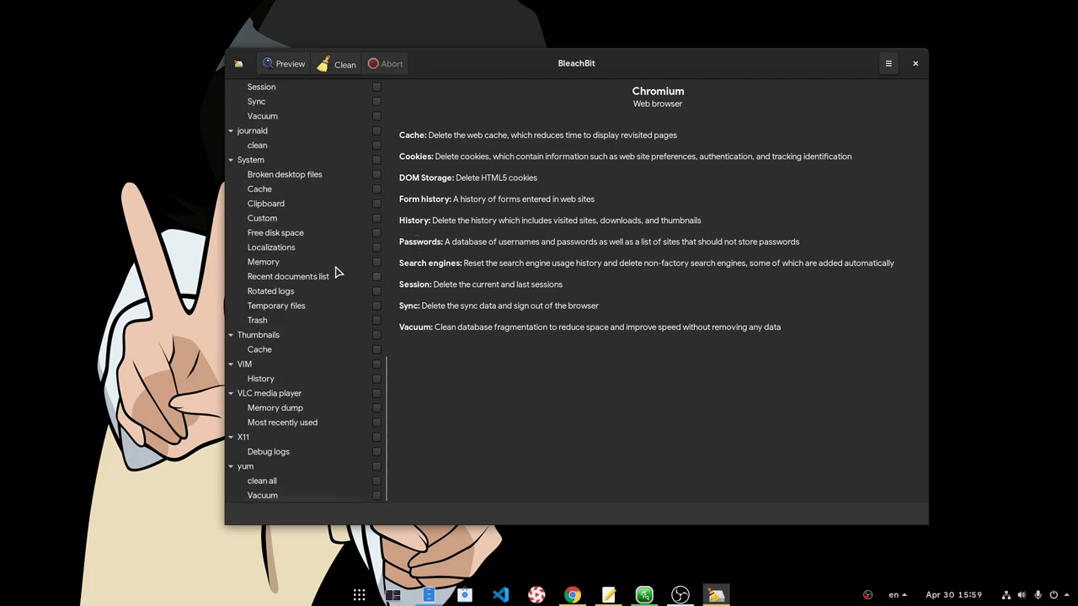
- Tick X11 Debug logs and preview the 13 Xorg log files totalling 843.8kB
left_click(277, 453)
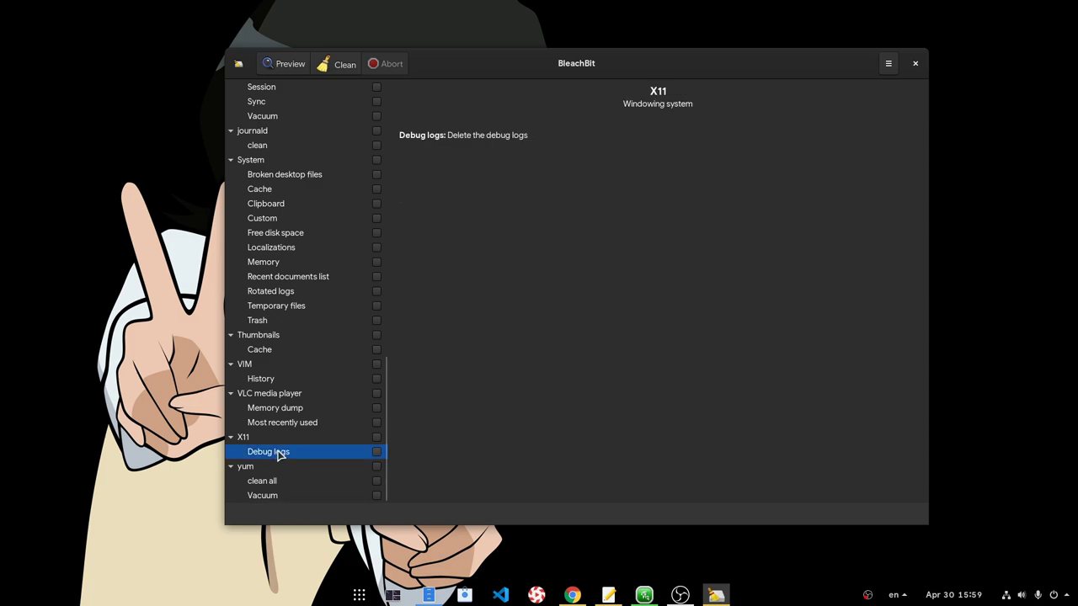
left_click(375, 437)
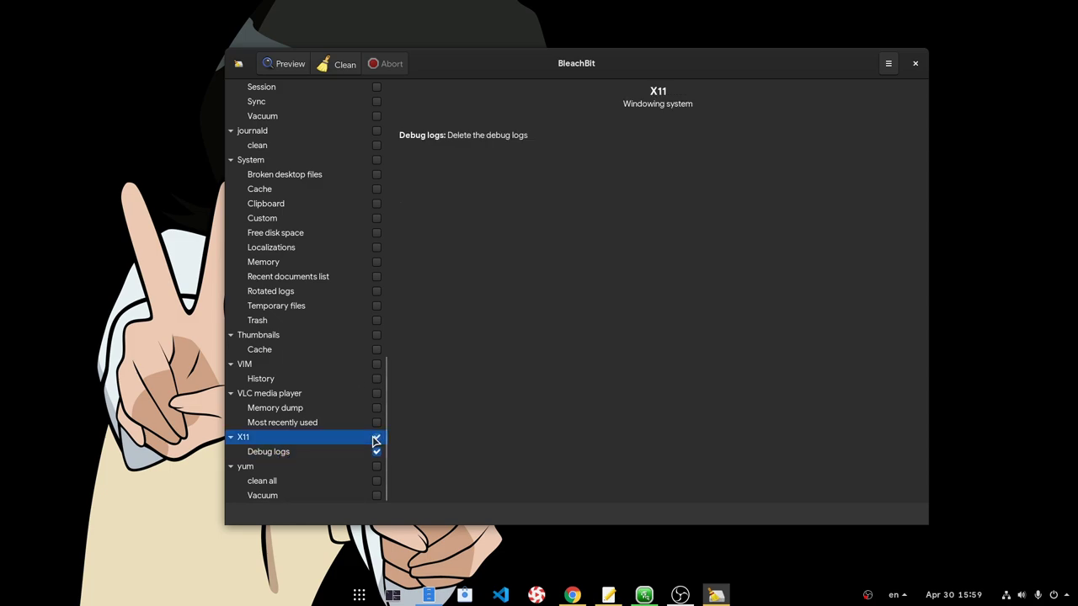
left_click(306, 61)
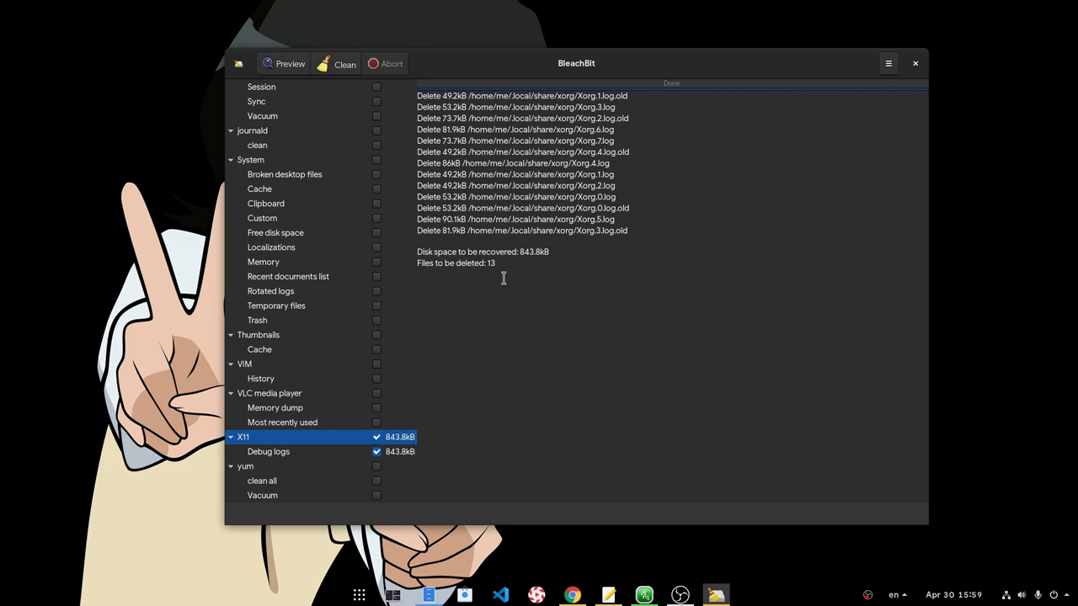
- Swap X11 Debug logs for journald clean and preview: one special operation, no space recovered
left_click(377, 437)
left_click(376, 131)
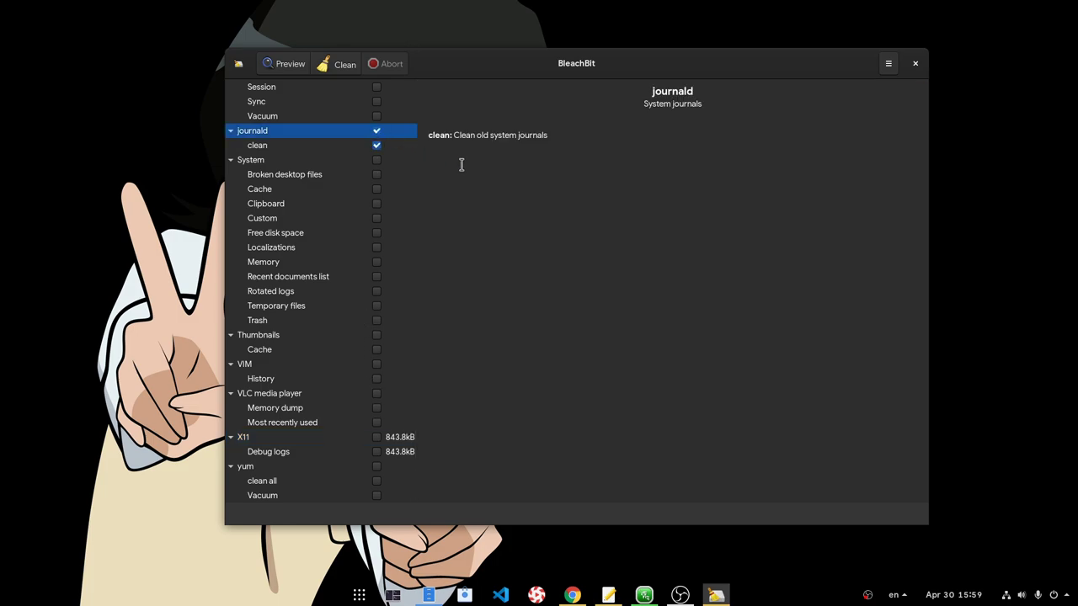
left_click(296, 68)
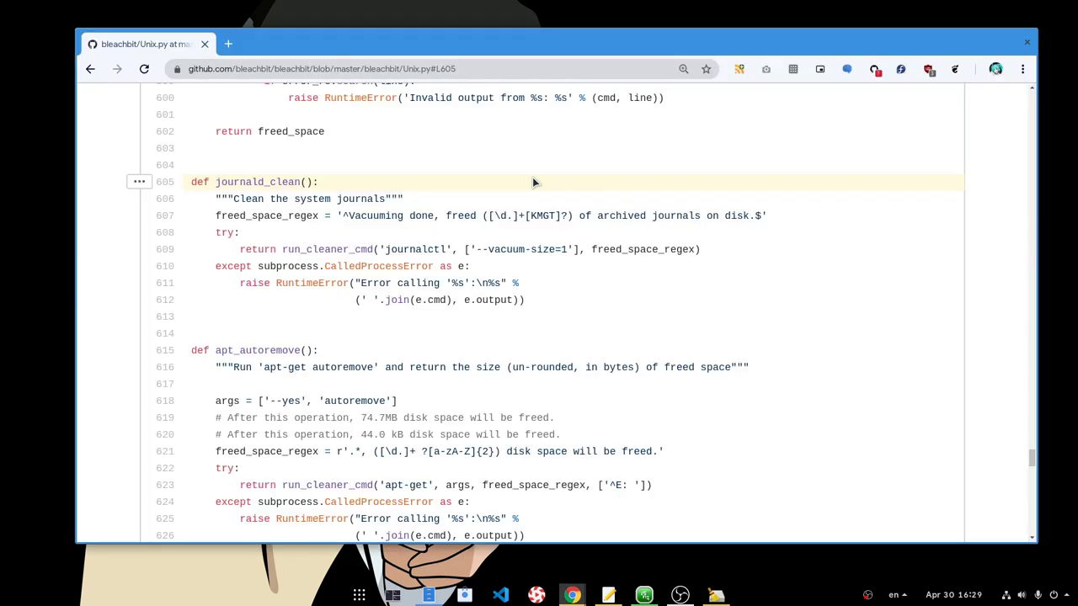
- Highlight lines 605–613 of Unix.py, then select 'journalctl' and all of line 612
left_click(164, 316, "shift")
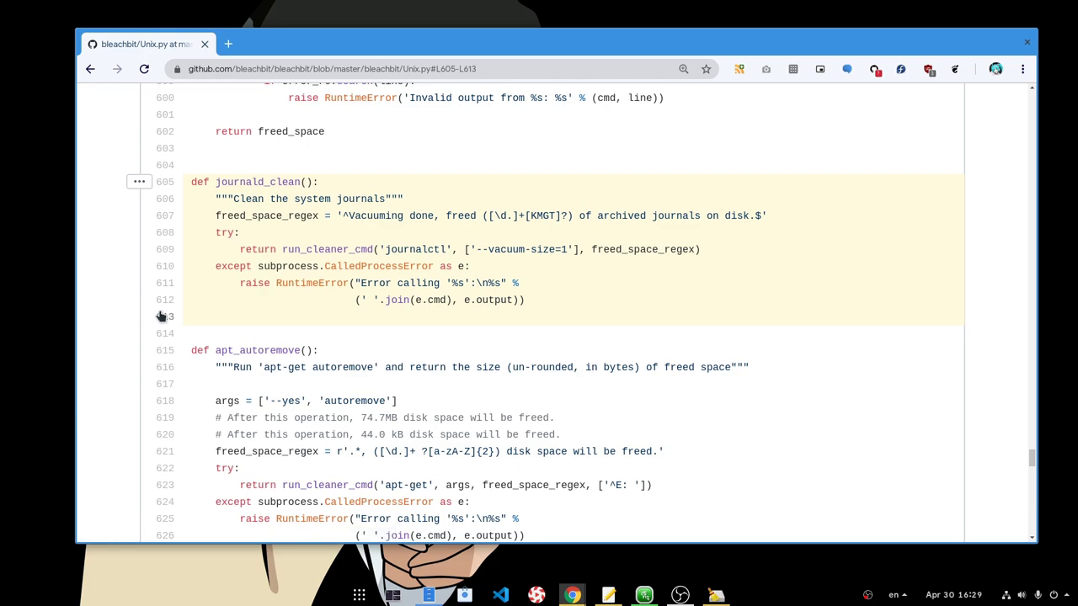
double_click(419, 249)
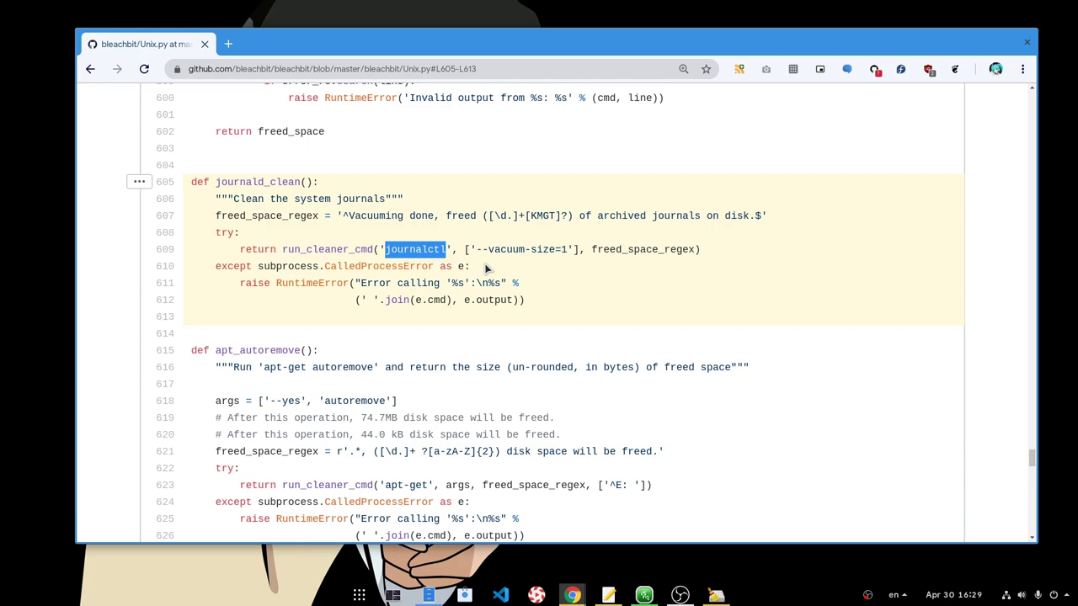
triple_click(484, 300)
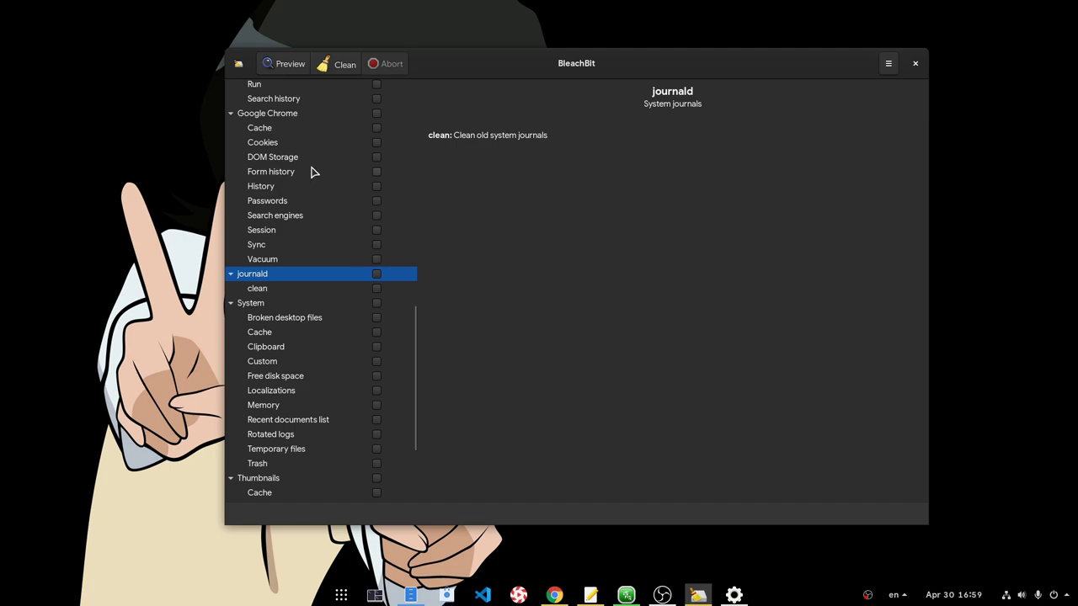
- Select the Epiphany cleaner and tick all its options, including Passwords
scroll(310, 168, "up", 6)
left_click(286, 107)
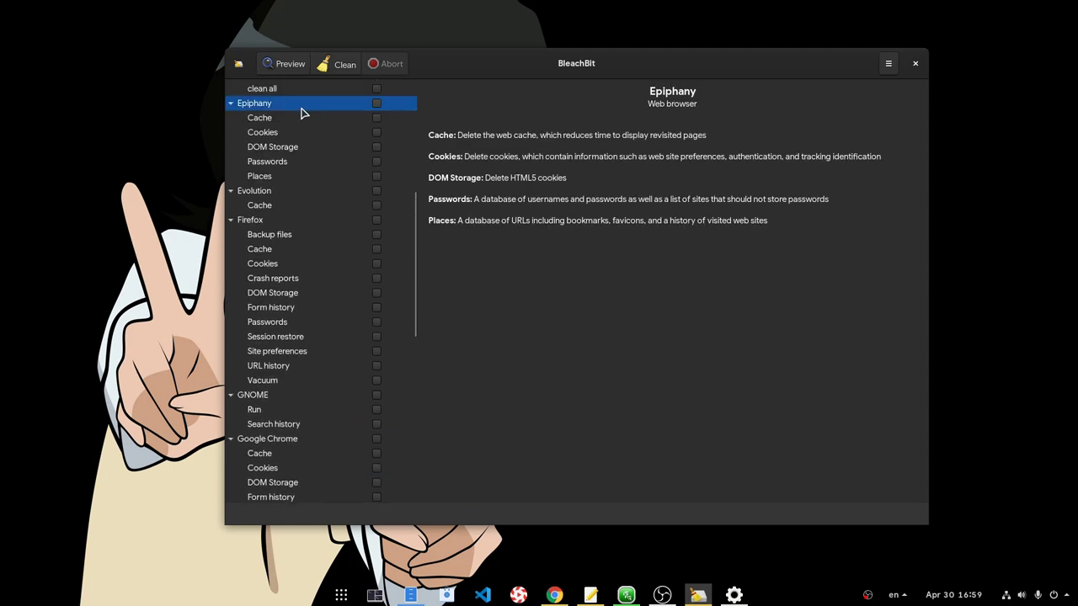
left_click(376, 104)
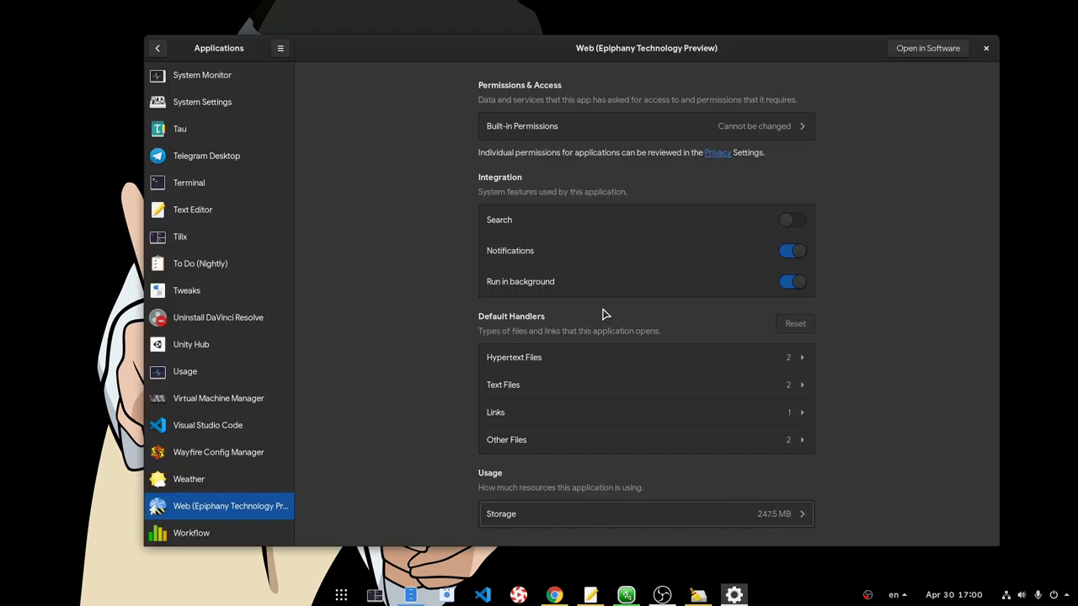
- View the Web app's Storage in GNOME Settings and clear its cache
left_click(611, 515)
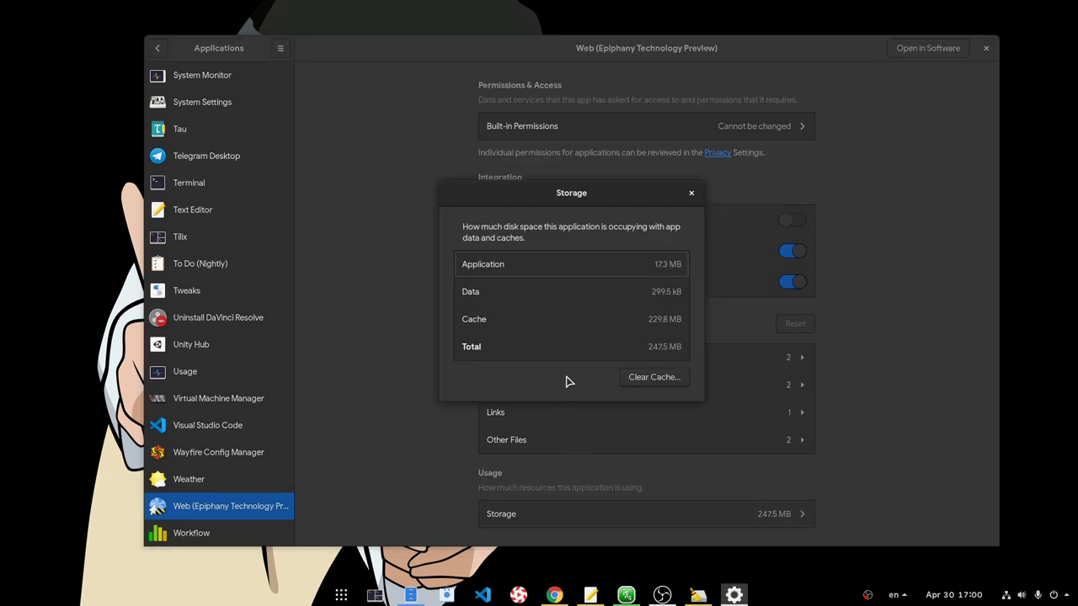
left_click(679, 378)
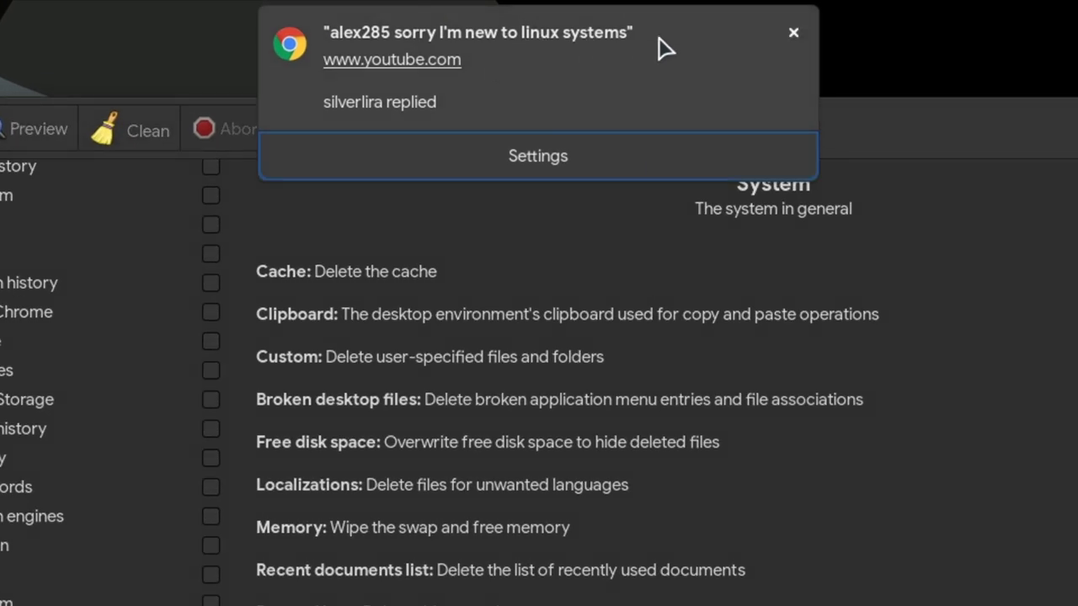
- Dismiss the notification, tick System > Cache, and preview the cache files to delete
left_click(800, 33)
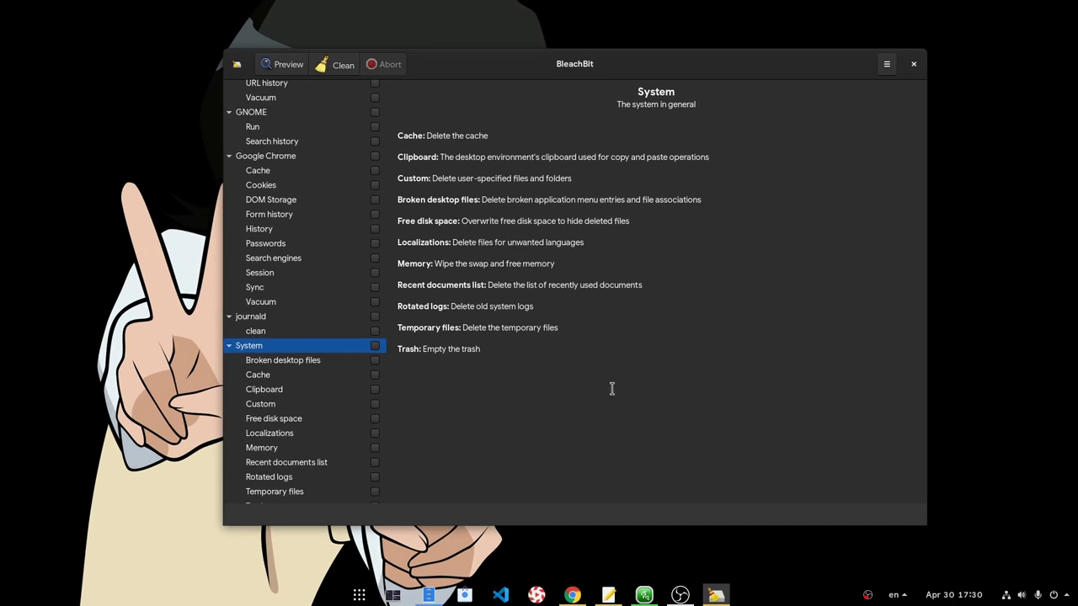
left_click(375, 374)
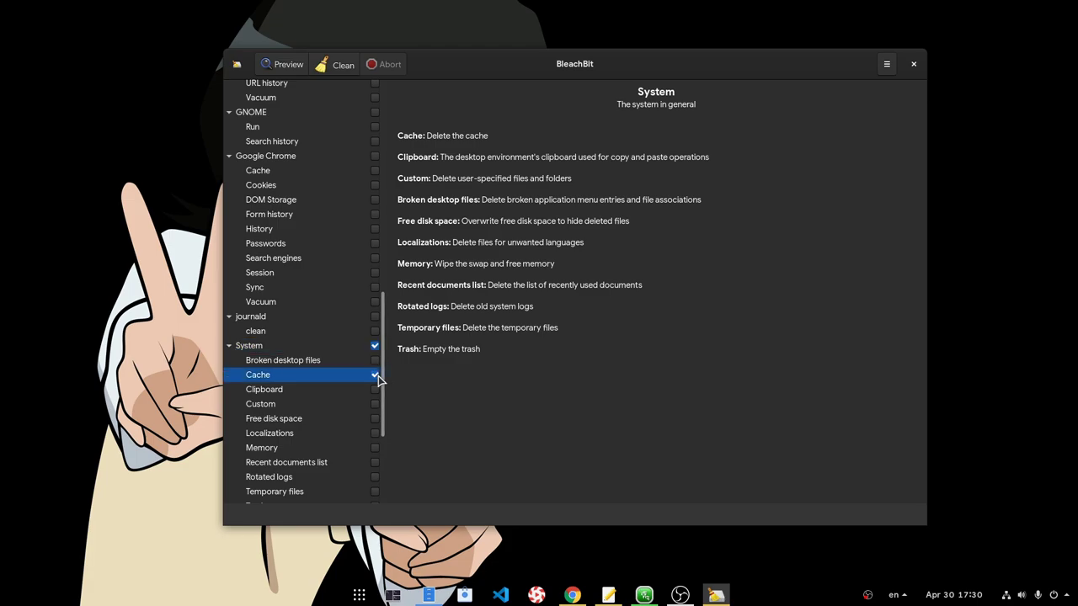
left_click(287, 67)
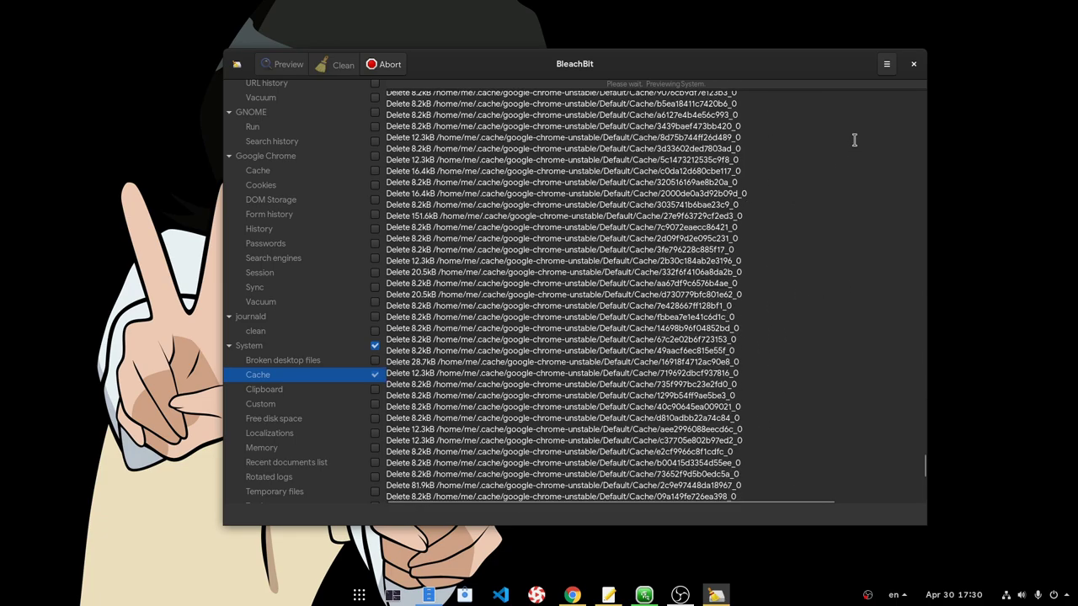
left_click(884, 64)
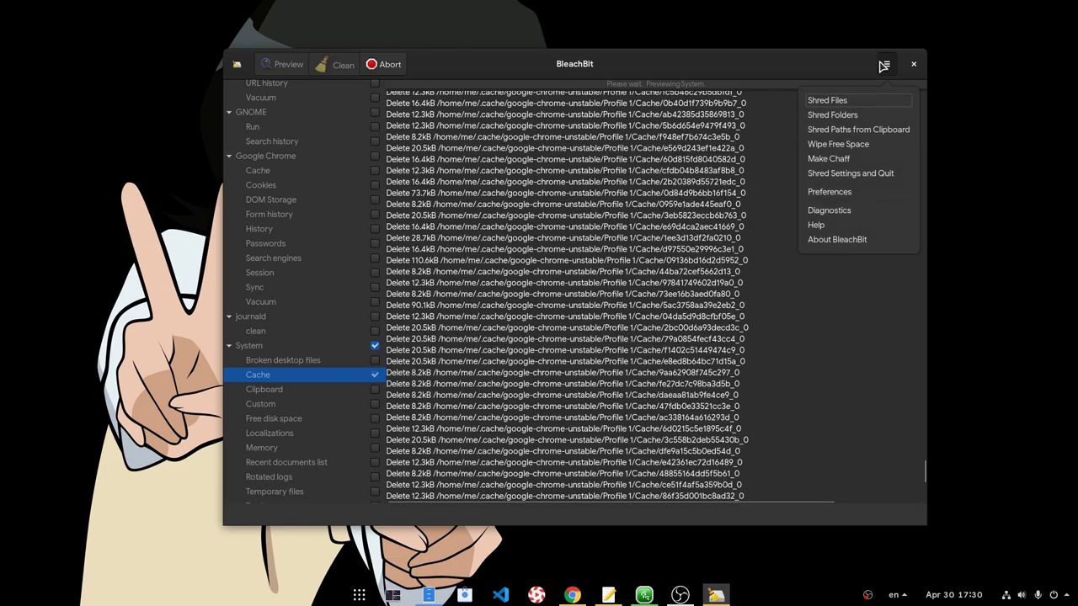
- Check the Preferences whitelist is empty, then start cleaning the 8.91GB of system cache
left_click(846, 191)
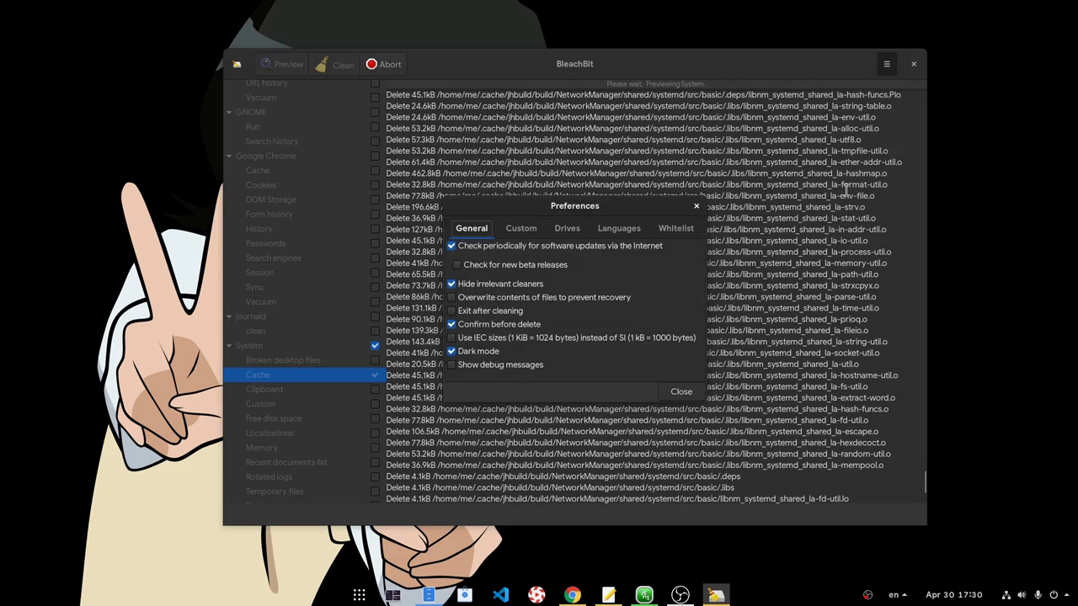
left_click(671, 229)
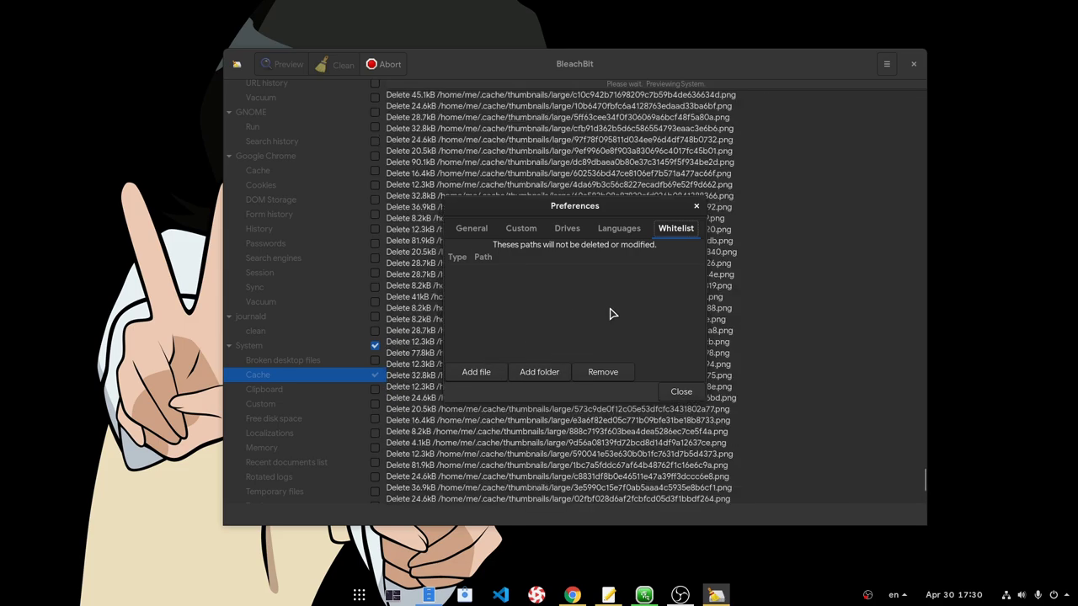
left_click(678, 393)
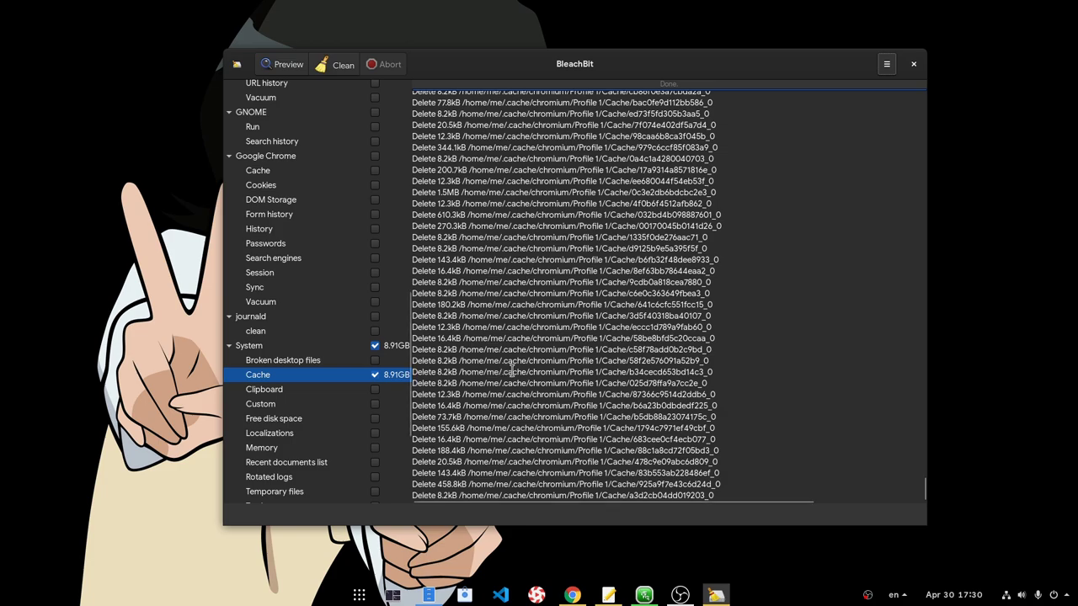
left_click(337, 66)
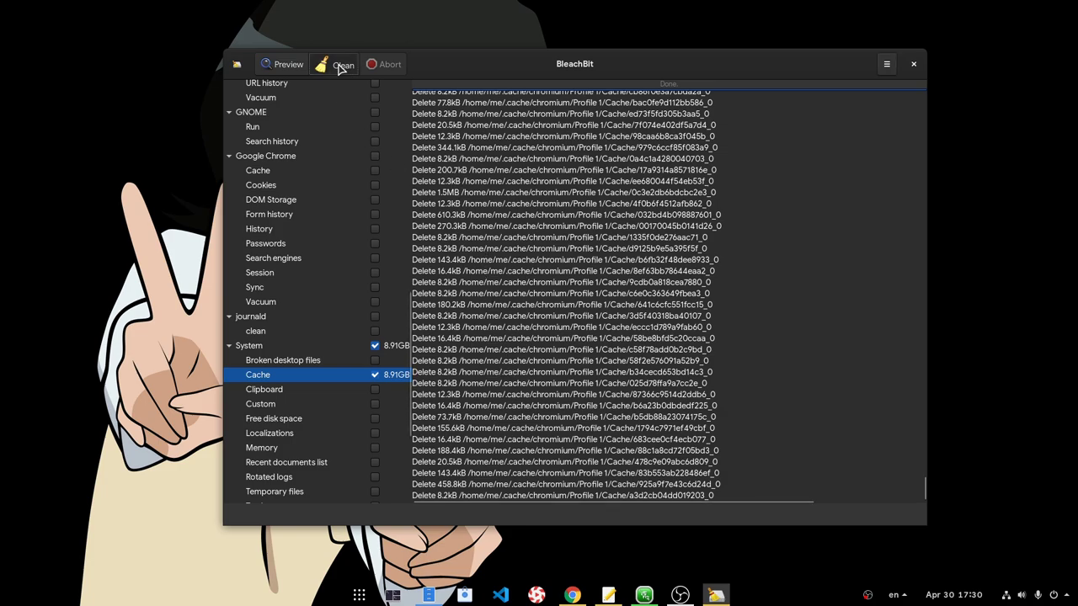